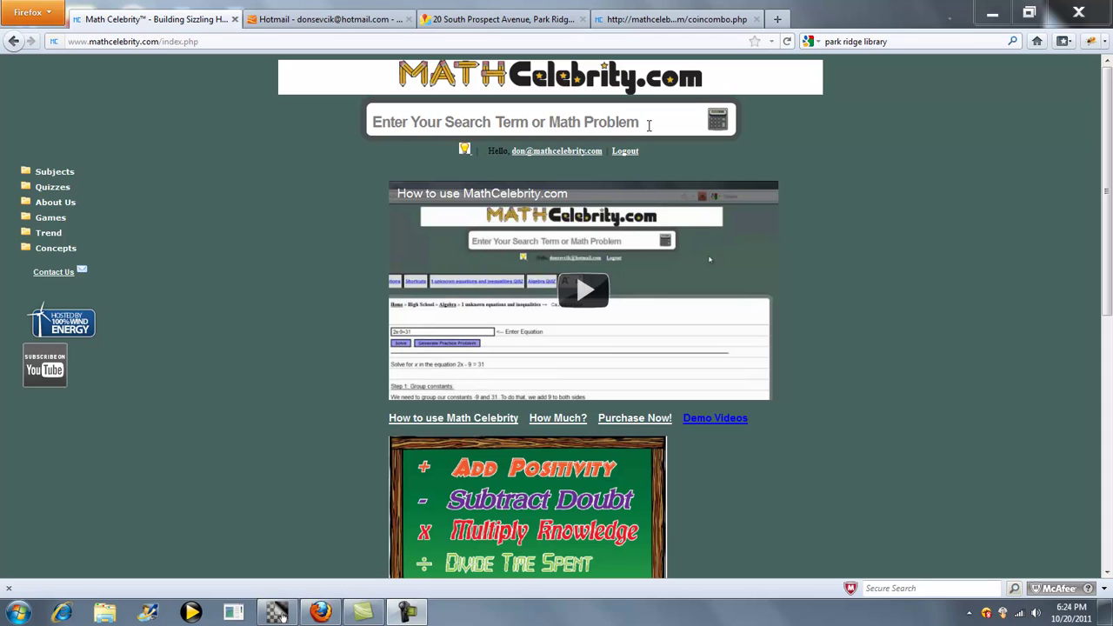
Search 'What is the Clock angle between 4:30' from the clock angle suggestion, changing 2:40 to 4:30.
{"action": "left_click", "coordinate": [648, 125]}
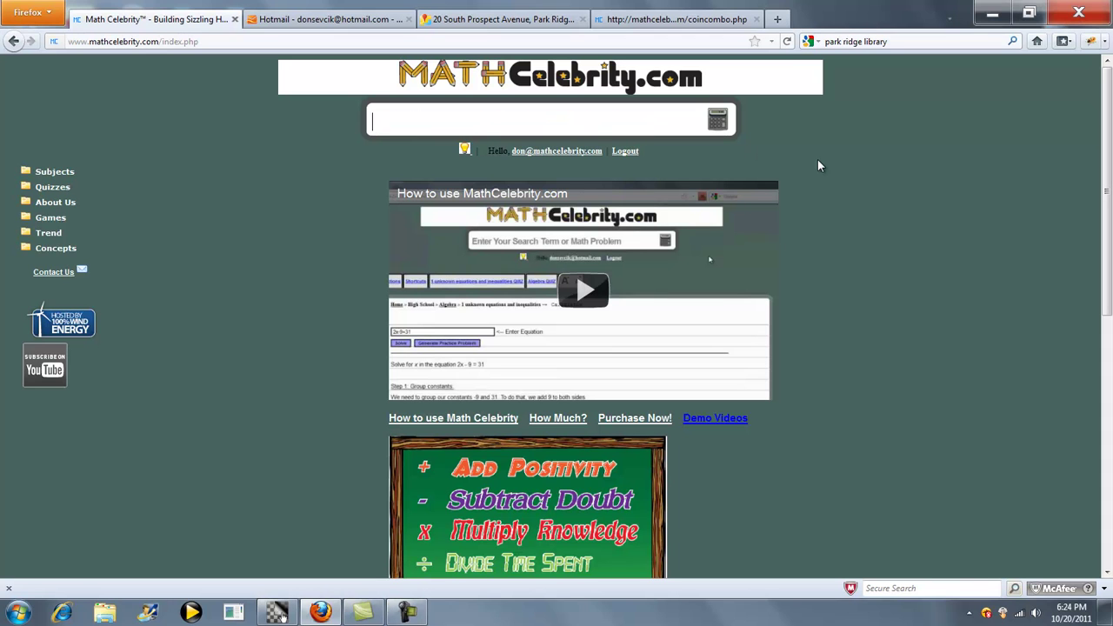
{"action": "type", "text": "cl"}
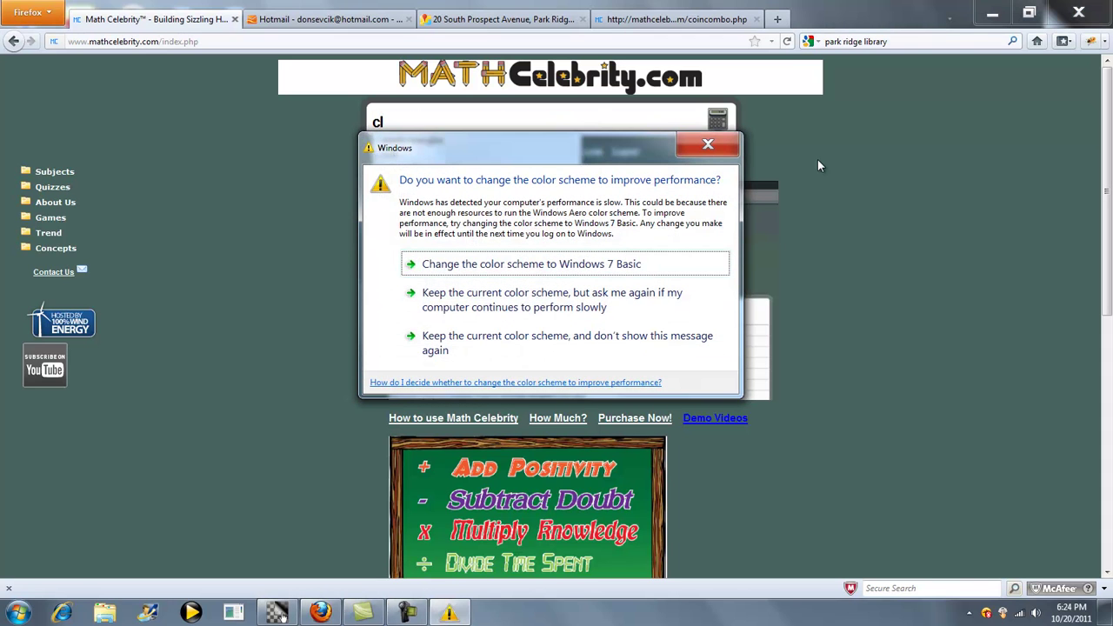
{"action": "left_click", "coordinate": [708, 145]}
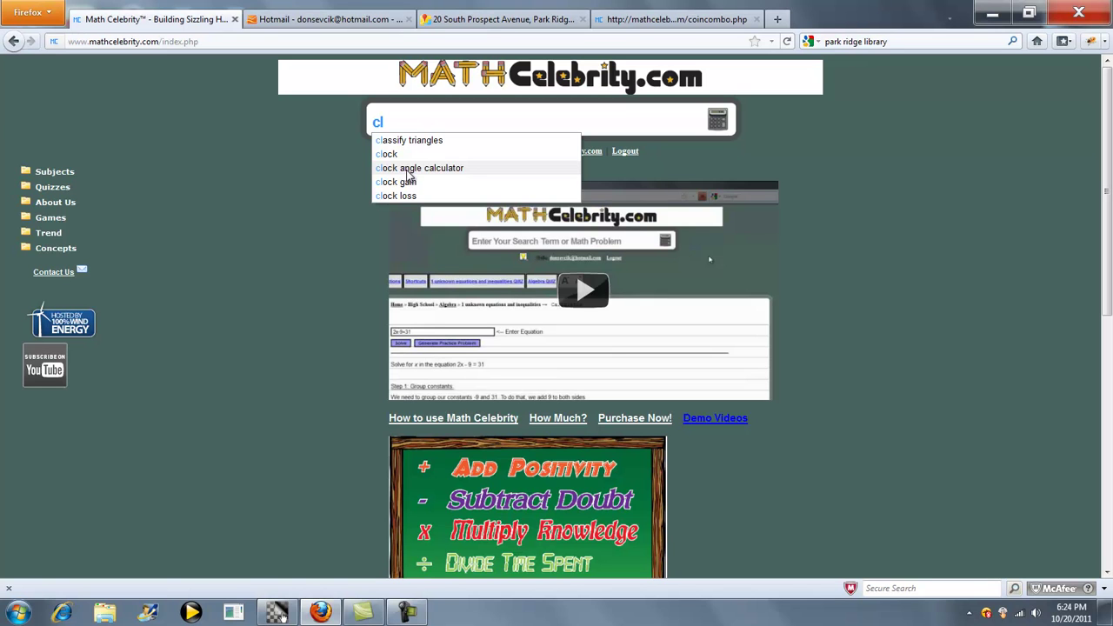
{"action": "type", "text": "Clock angle between 2:40"}
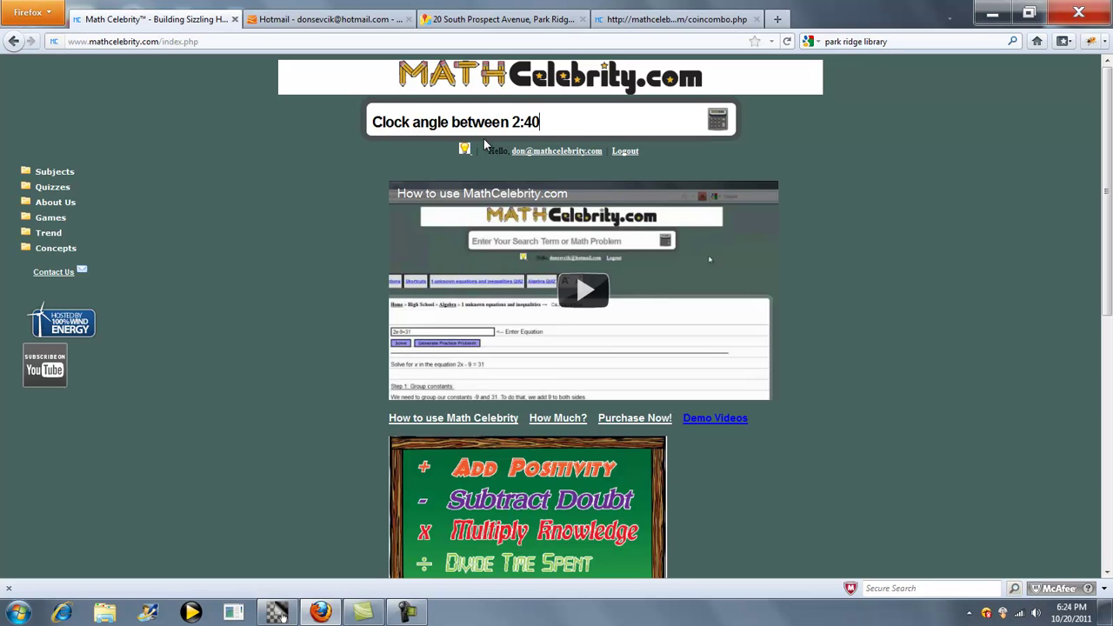
{"action": "type", "text": "What is the"}
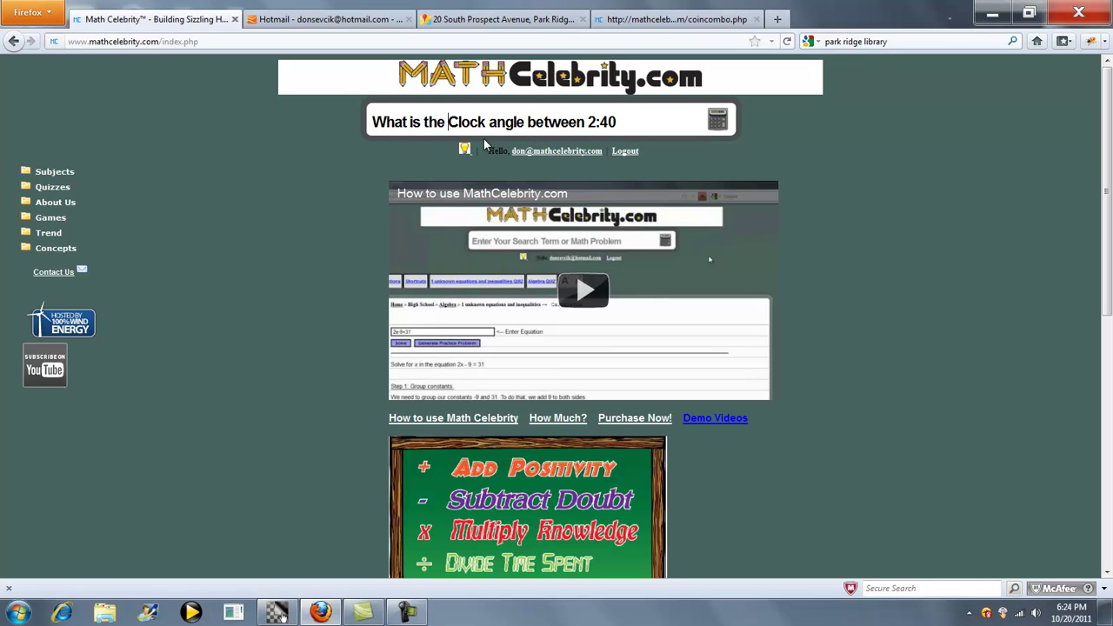
{"action": "left_click", "coordinate": [587, 113]}
{"action": "key", "text": "Delete"}
{"action": "type", "text": "4"}
{"action": "key", "text": "Delete"}
{"action": "type", "text": "3"}
{"action": "left_click", "coordinate": [717, 124]}
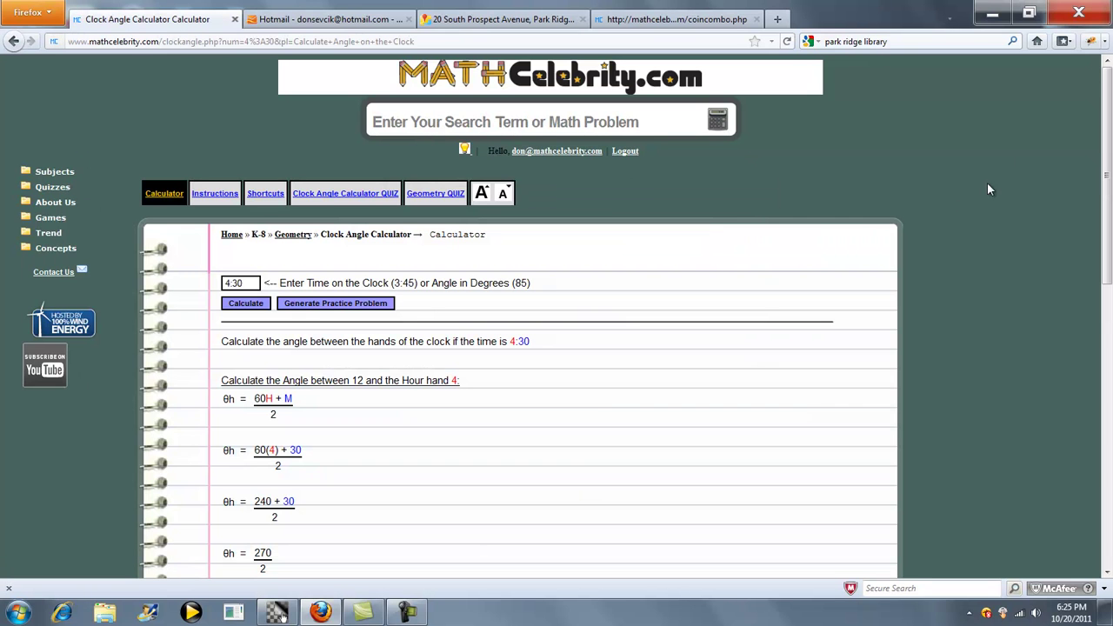
Enlarge the text of the 4:30 clock-angle solution page.
{"action": "left_click_drag", "start_coordinate": [1102, 144], "coordinate": [1103, 182]}
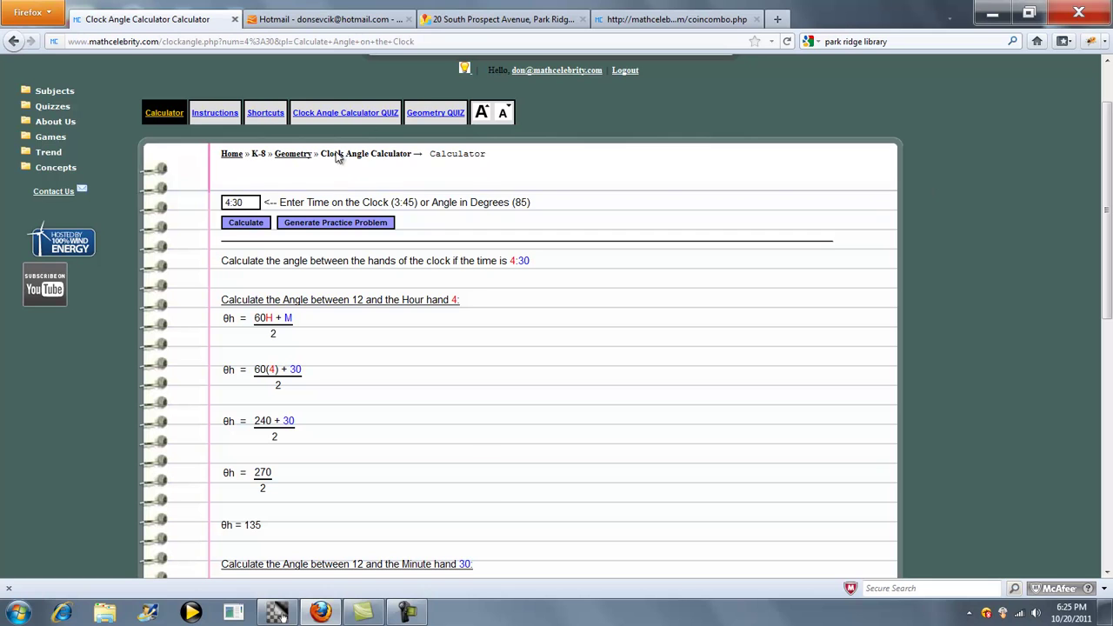
{"action": "left_click_drag", "start_coordinate": [252, 202], "coordinate": [205, 199]}
{"action": "left_click", "coordinate": [386, 265]}
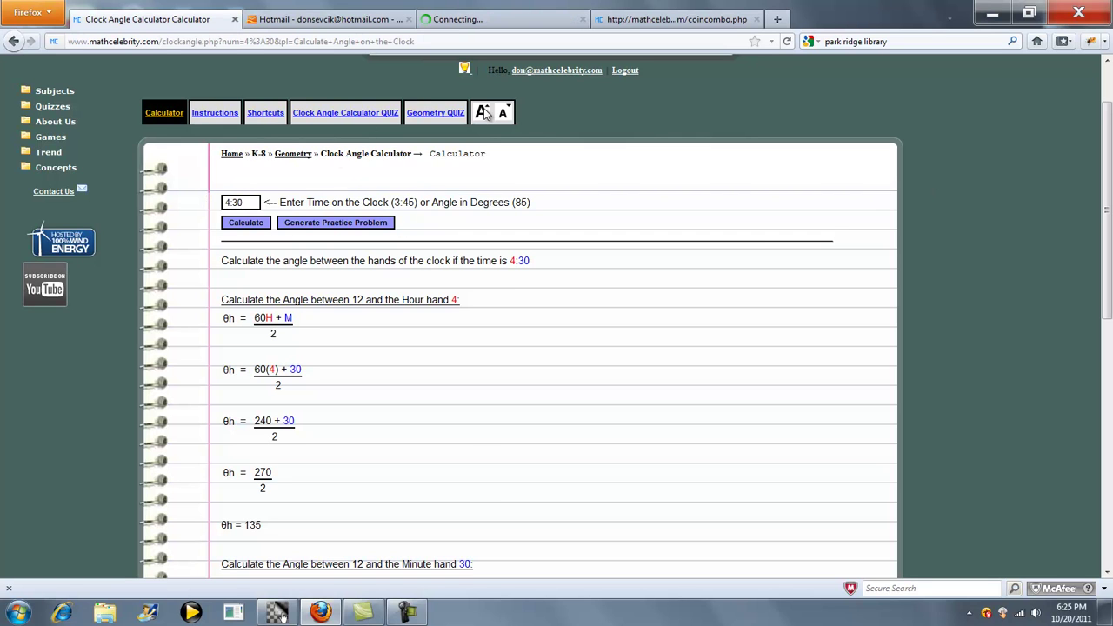
{"action": "left_click", "coordinate": [483, 112]}
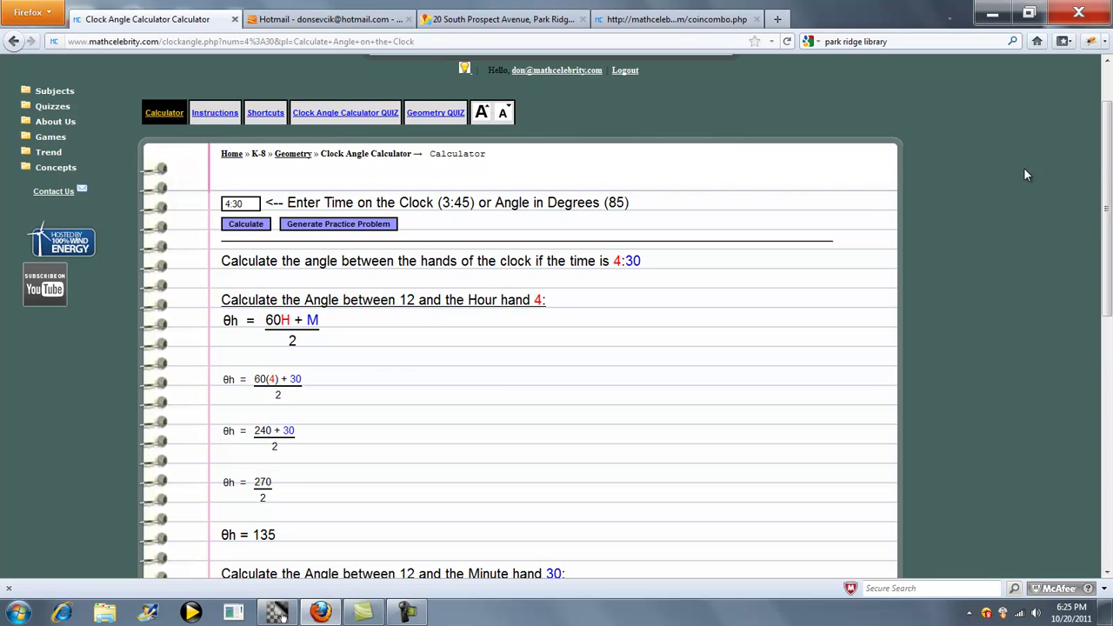
Review the solution steps, highlighting the minute-hand 180, the final 45° and the counter-clockwise 315°.
{"action": "scroll", "coordinate": [478, 236], "scroll_direction": "down", "scroll_amount": 2}
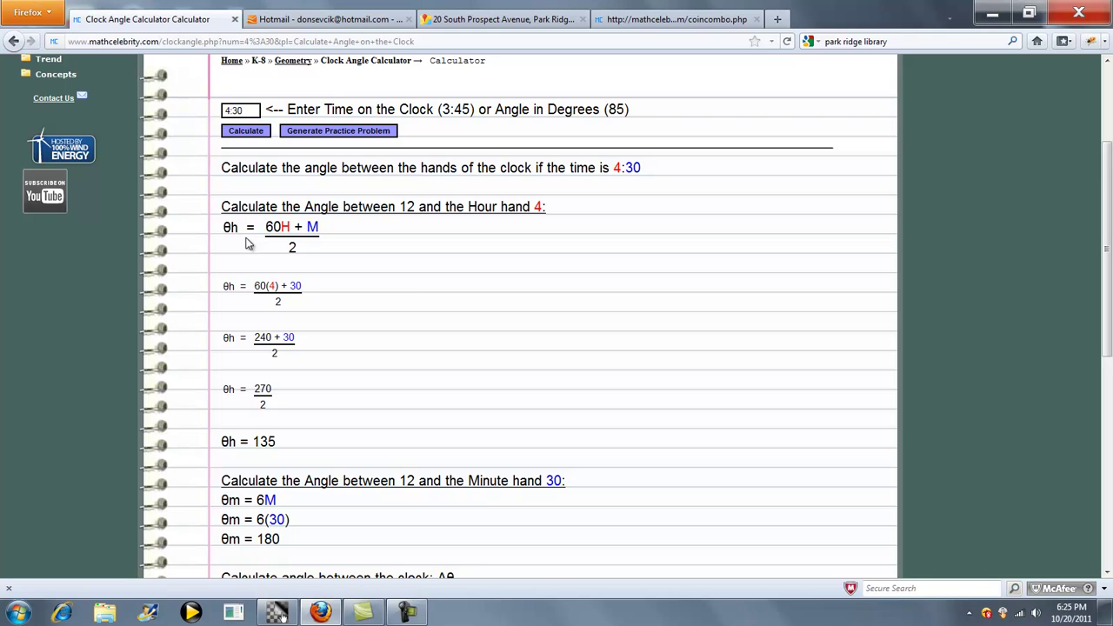
{"action": "scroll", "coordinate": [412, 295], "scroll_direction": "down", "scroll_amount": 2}
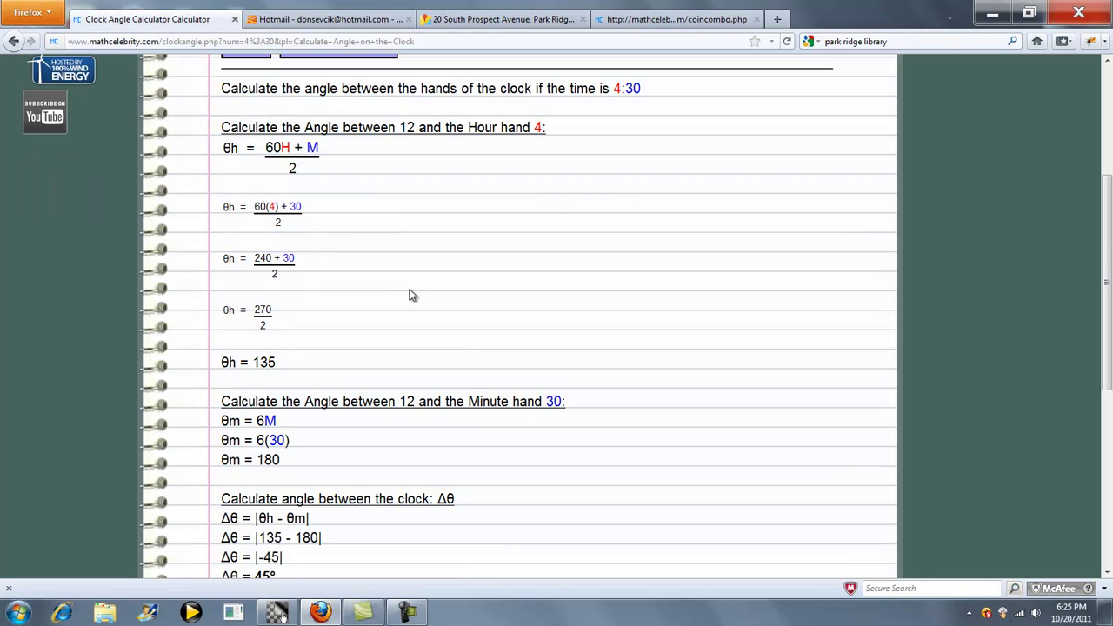
{"action": "left_click_drag", "start_coordinate": [287, 465], "coordinate": [229, 423]}
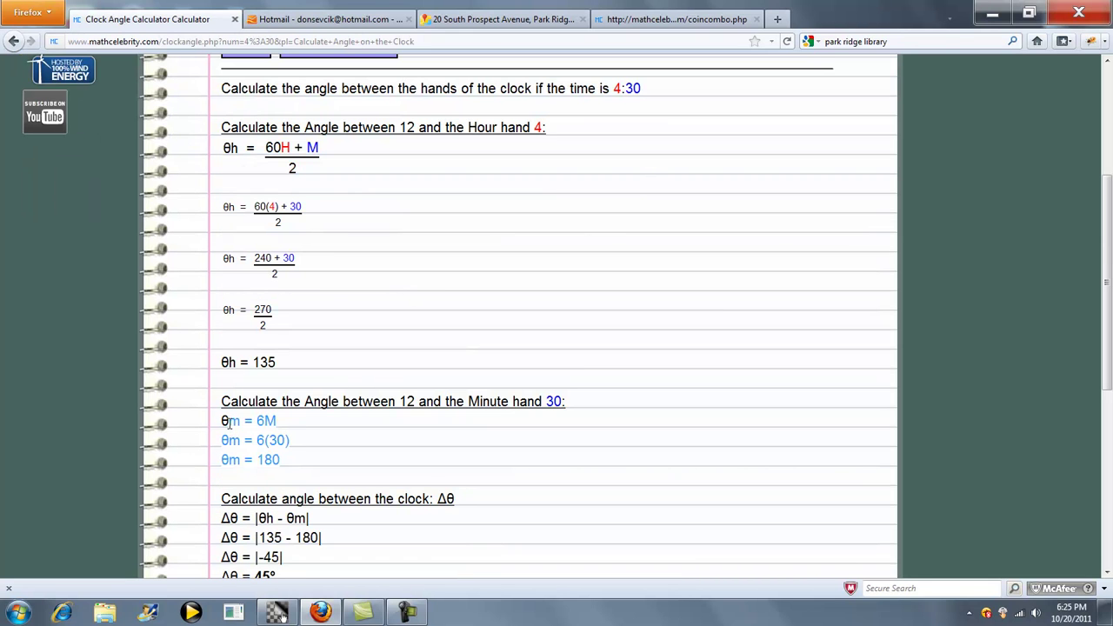
{"action": "left_click", "coordinate": [377, 345]}
{"action": "scroll", "coordinate": [376, 345], "scroll_direction": "down", "scroll_amount": 4}
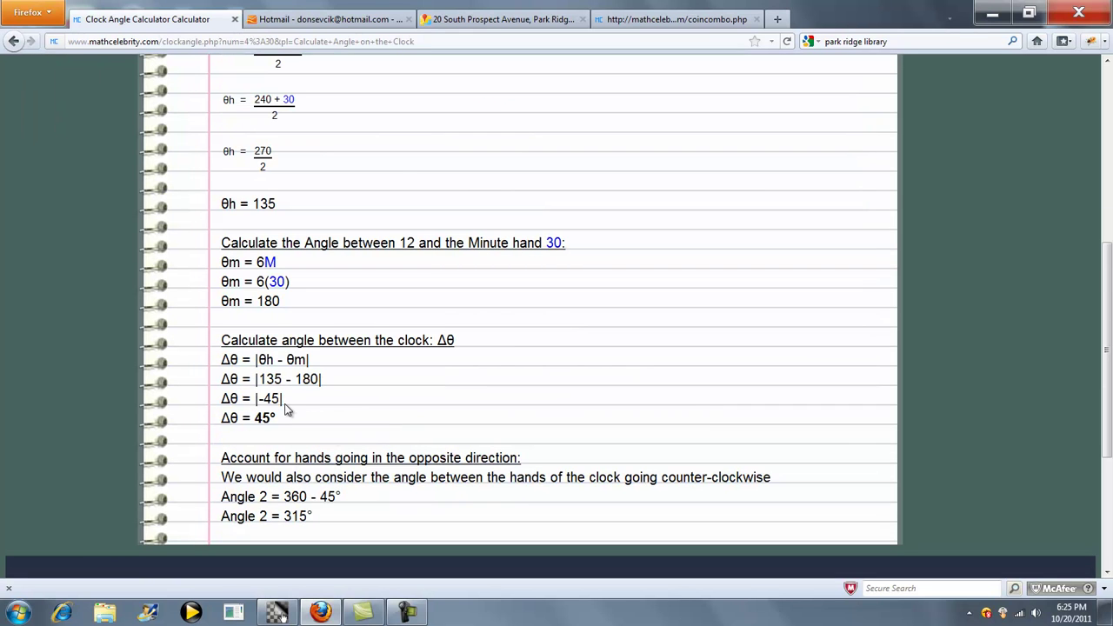
{"action": "left_click_drag", "start_coordinate": [282, 419], "coordinate": [249, 414]}
{"action": "left_click_drag", "start_coordinate": [312, 515], "coordinate": [341, 496]}
{"action": "left_click", "coordinate": [290, 515]}
{"action": "scroll", "coordinate": [452, 426], "scroll_direction": "up", "scroll_amount": 8}
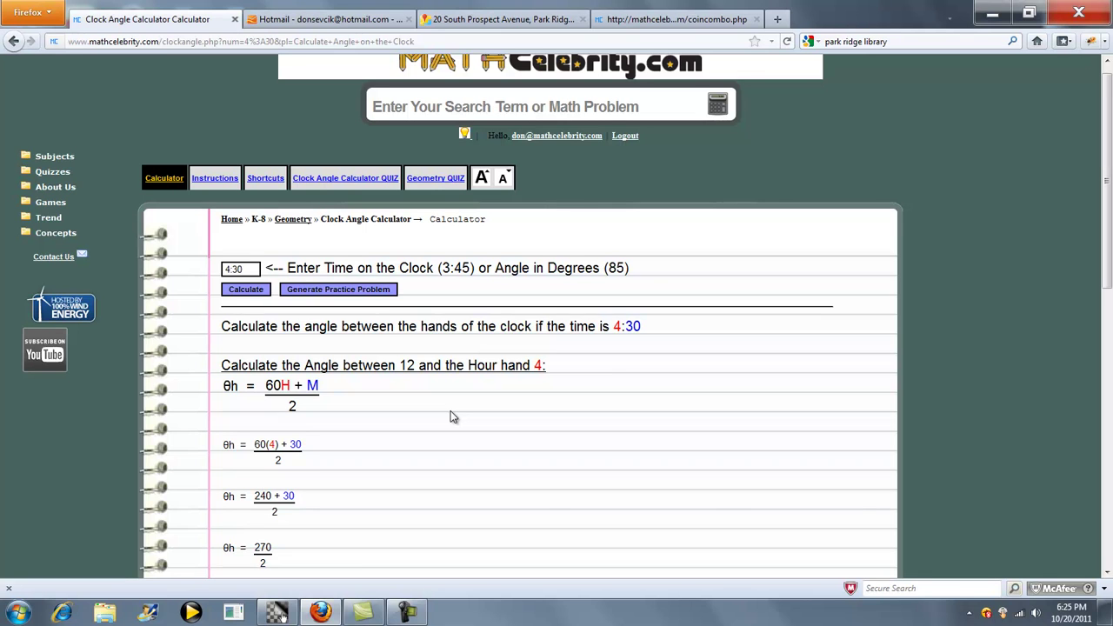
Replace 4:30 with the angle 75 and calculate the matching clock times.
{"action": "double_click", "coordinate": [251, 269]}
{"action": "left_click_drag", "start_coordinate": [249, 269], "coordinate": [221, 270]}
{"action": "type", "text": "75"}
{"action": "left_click_drag", "start_coordinate": [288, 267], "coordinate": [613, 268]}
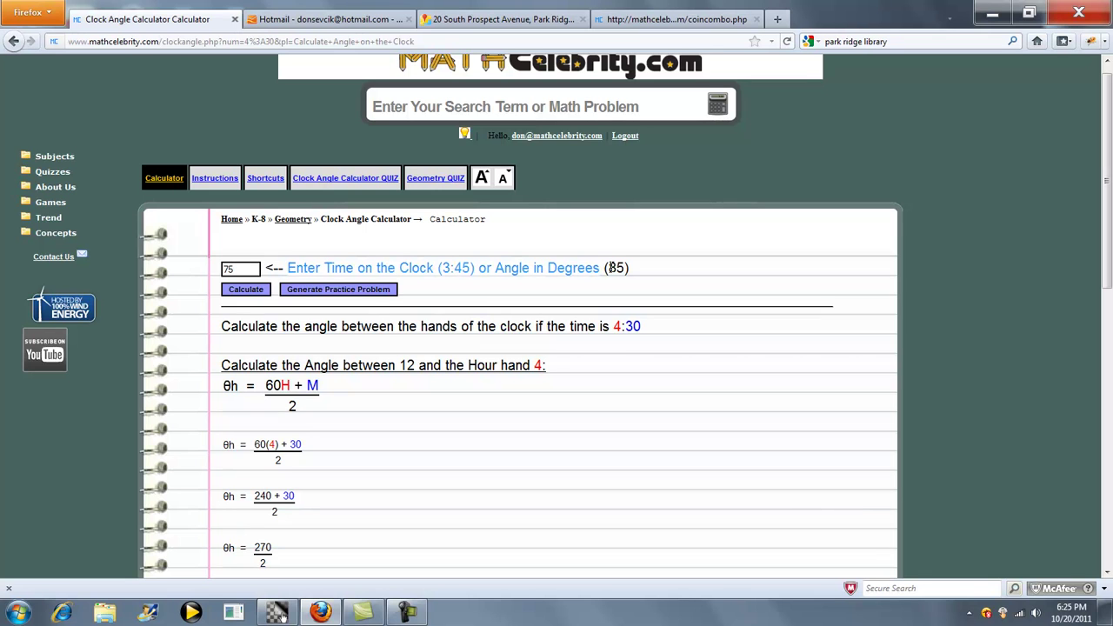
{"action": "left_click", "coordinate": [239, 294]}
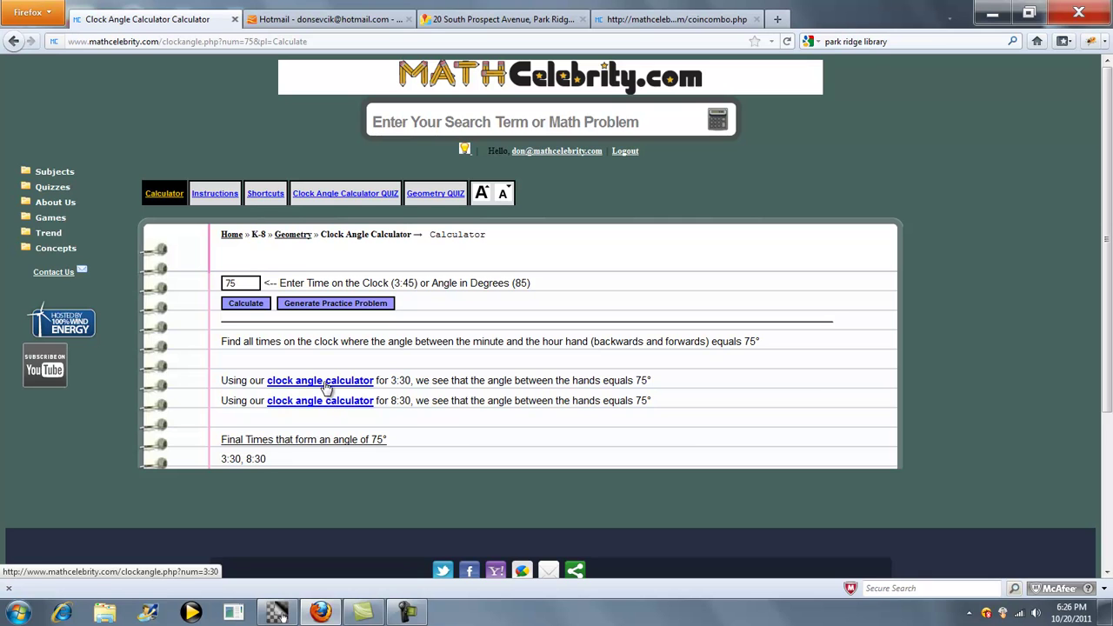
Review the 3:30 worked solution in larger text, close it, and enlarge the 75° results.
{"action": "left_click", "coordinate": [322, 382]}
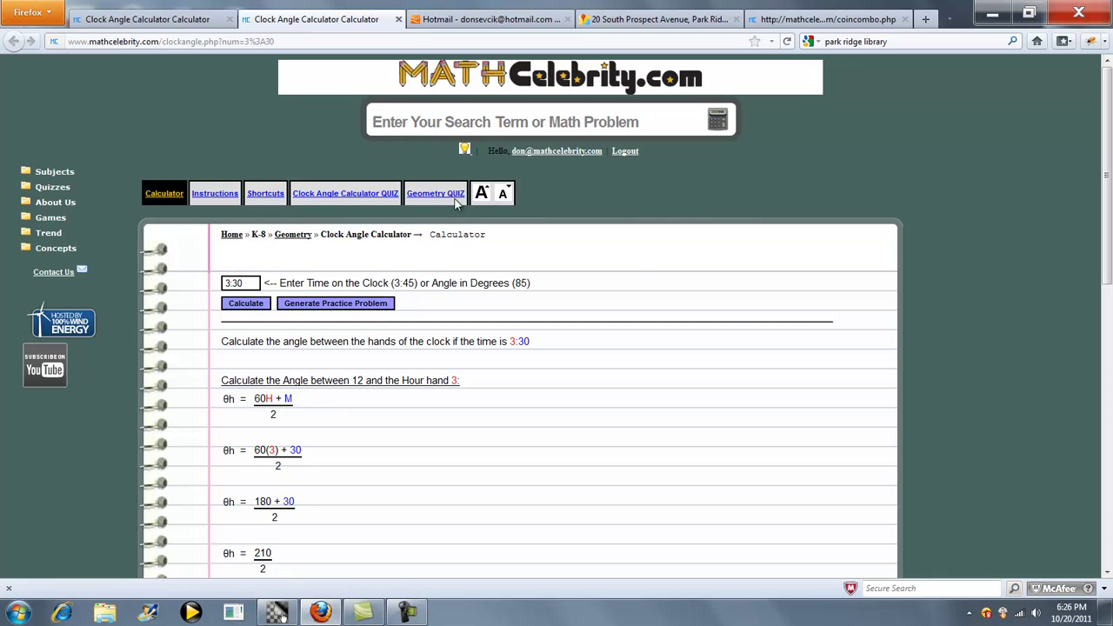
{"action": "left_click", "coordinate": [482, 193]}
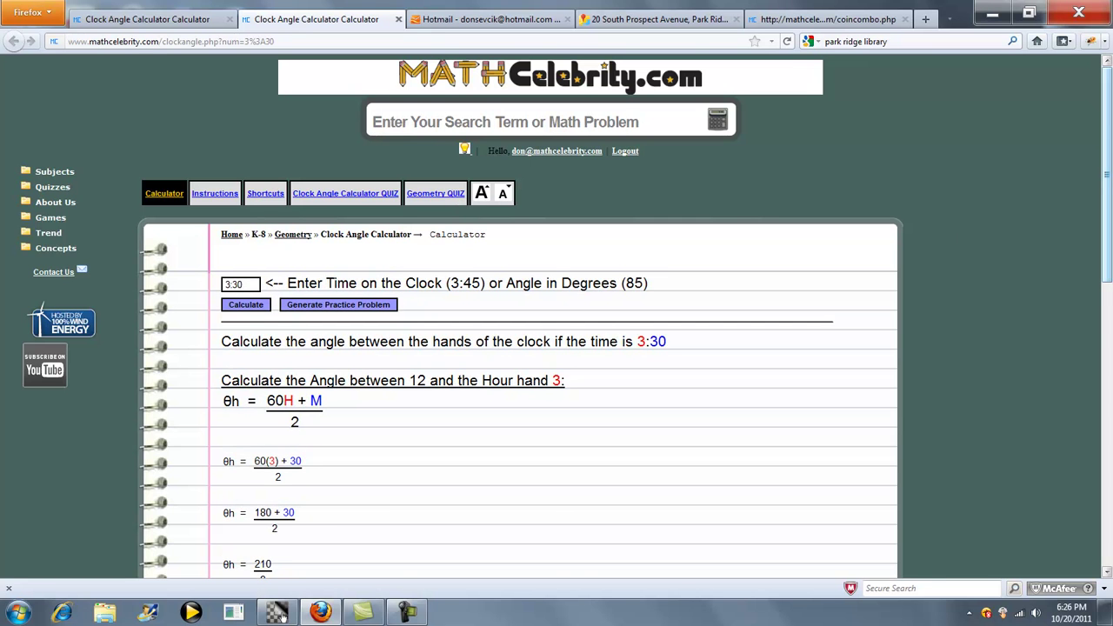
{"action": "left_click_drag", "start_coordinate": [1109, 174], "coordinate": [1044, 209]}
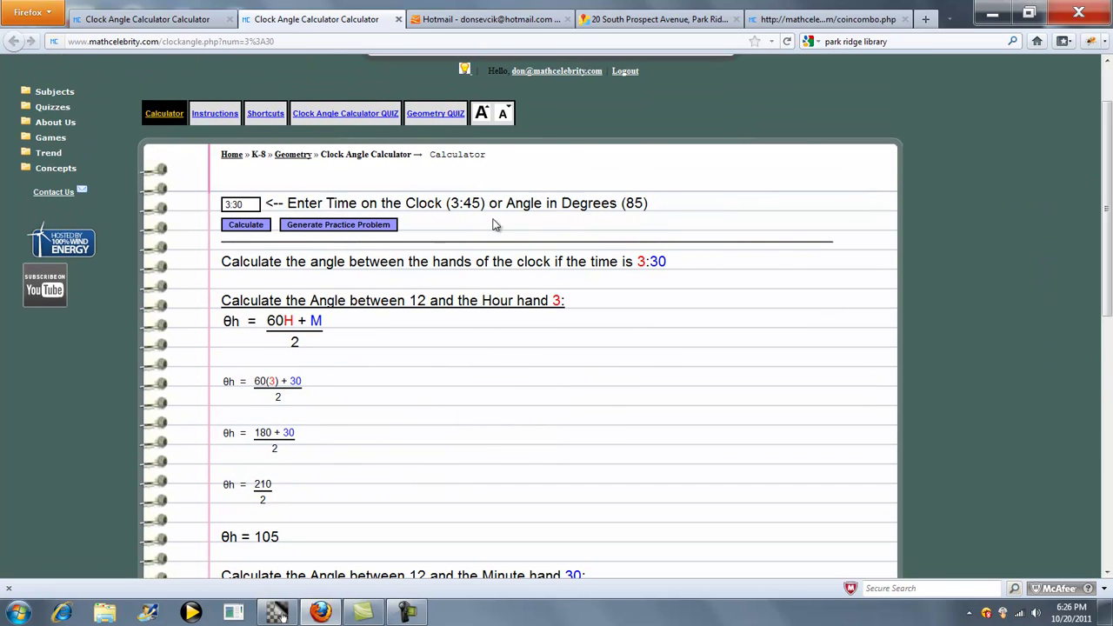
{"action": "left_click", "coordinate": [398, 19]}
{"action": "left_click", "coordinate": [480, 196]}
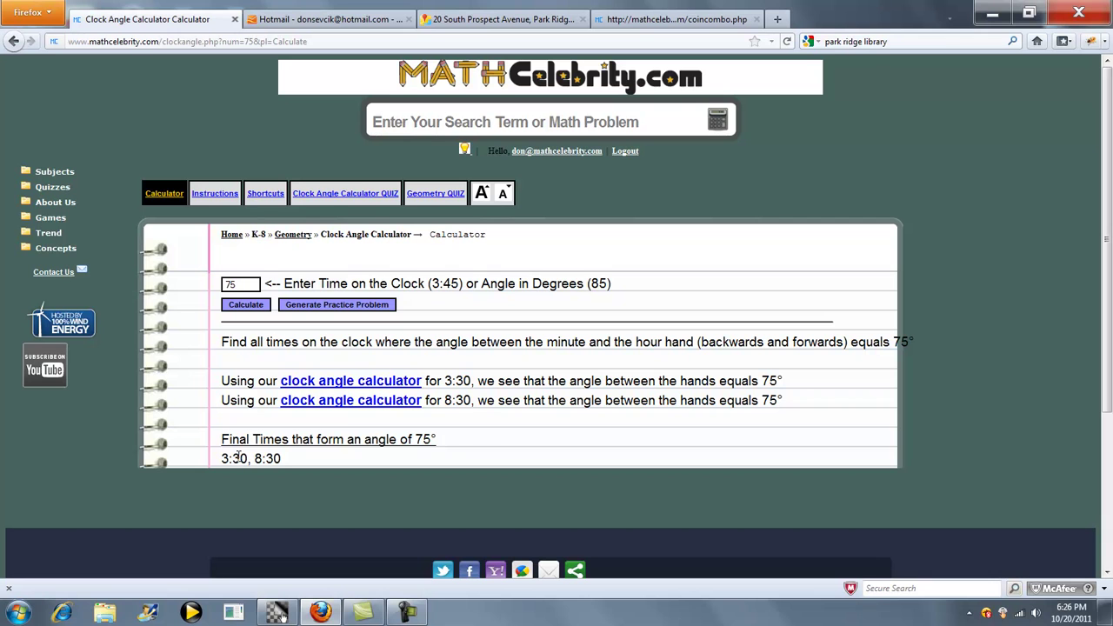
Review the enlarged 8:30 solution confirming 75° and 285°, then close it.
{"action": "left_click", "coordinate": [321, 402]}
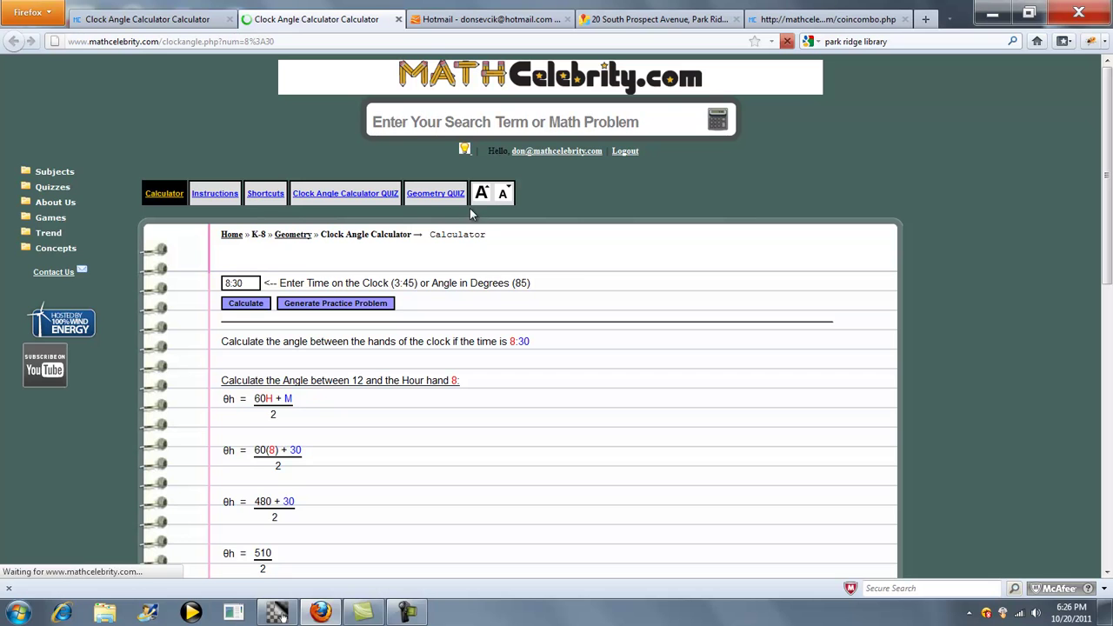
{"action": "left_click", "coordinate": [483, 195]}
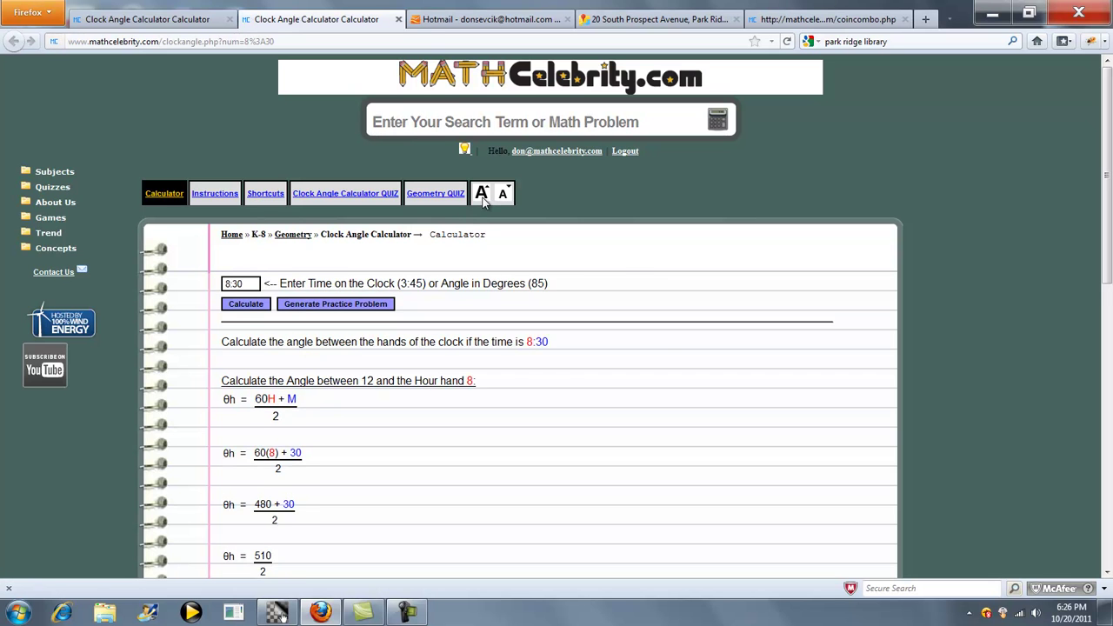
{"action": "left_click_drag", "start_coordinate": [1105, 235], "coordinate": [1075, 385]}
{"action": "scroll", "coordinate": [1070, 400], "scroll_direction": "down", "scroll_amount": 2}
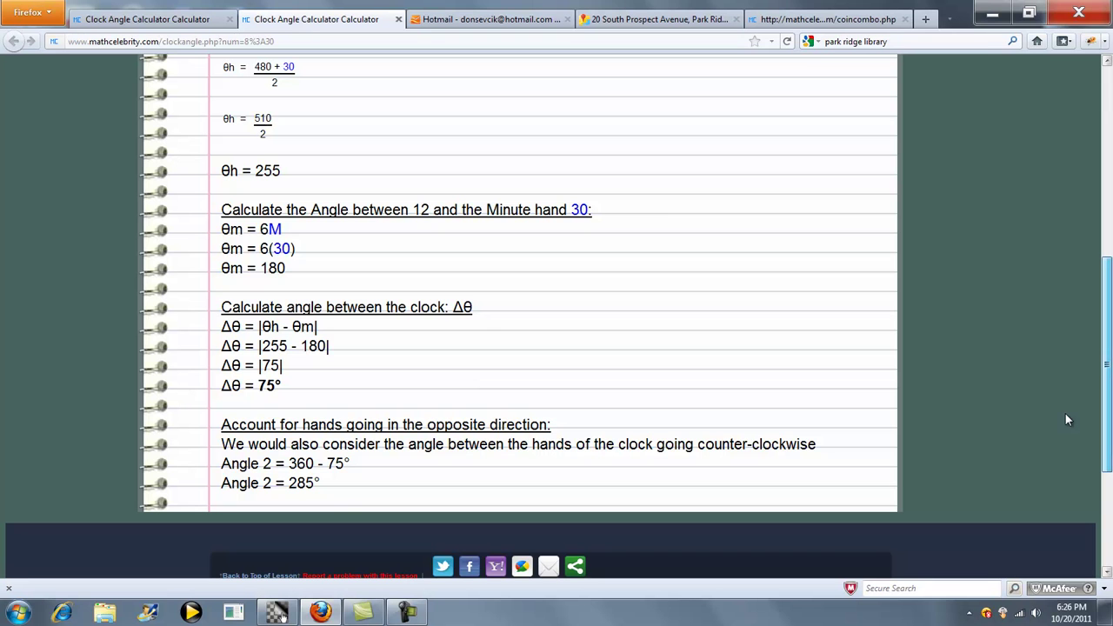
{"action": "scroll", "coordinate": [1066, 413], "scroll_direction": "up", "scroll_amount": 9}
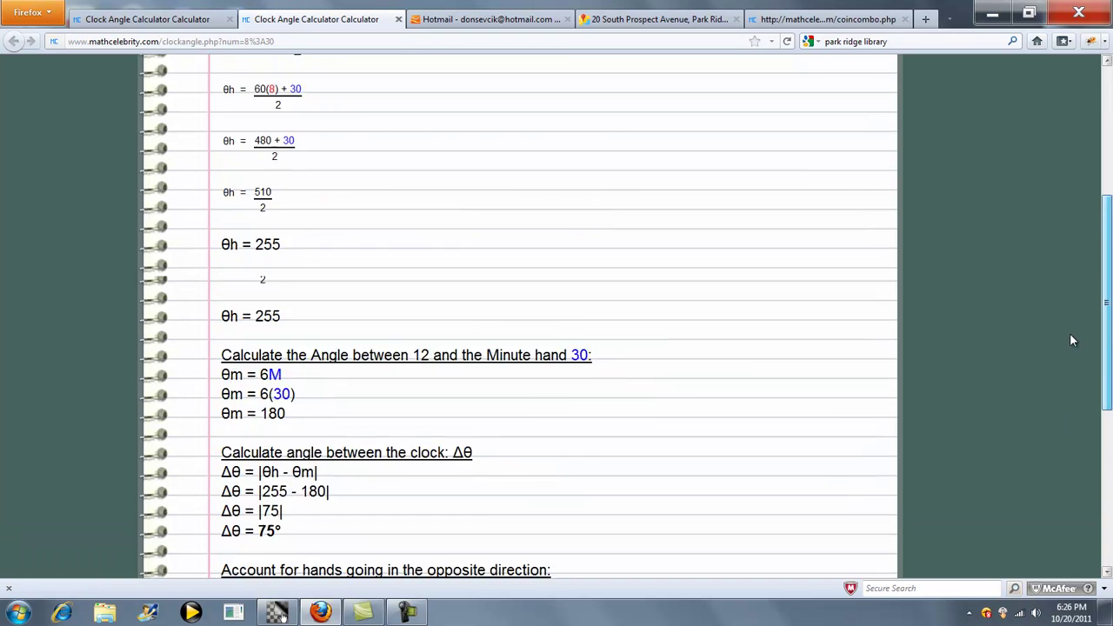
{"action": "left_click", "coordinate": [398, 19]}
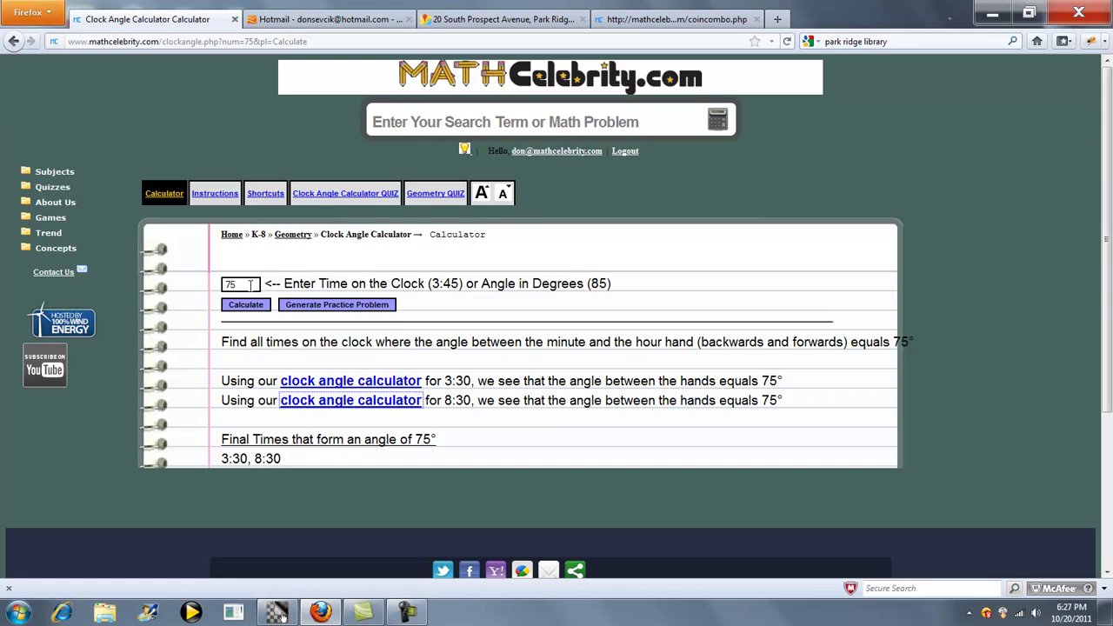
Generate a clock-angle practice problem, then a second new one.
{"action": "double_click", "coordinate": [249, 286]}
{"action": "left_click", "coordinate": [524, 311]}
{"action": "left_click", "coordinate": [341, 307]}
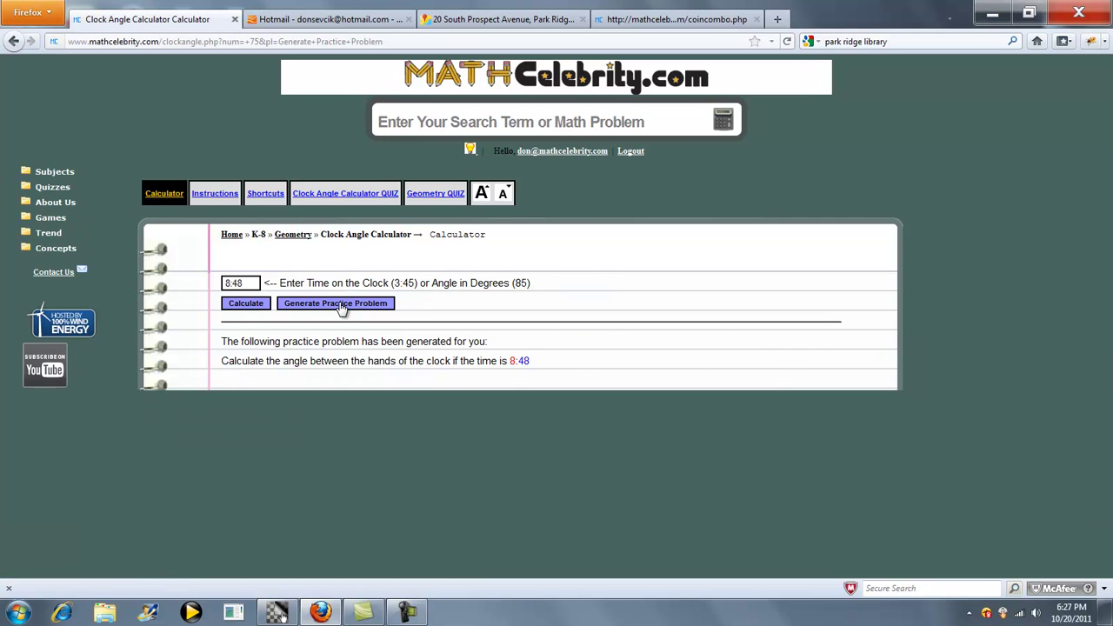
{"action": "left_click", "coordinate": [342, 308]}
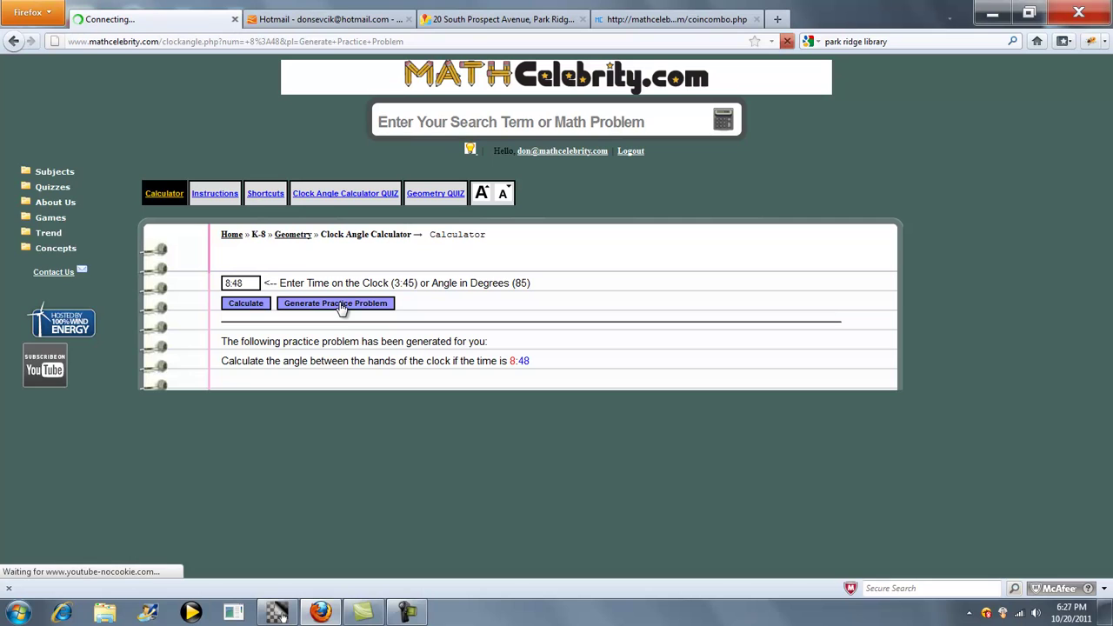